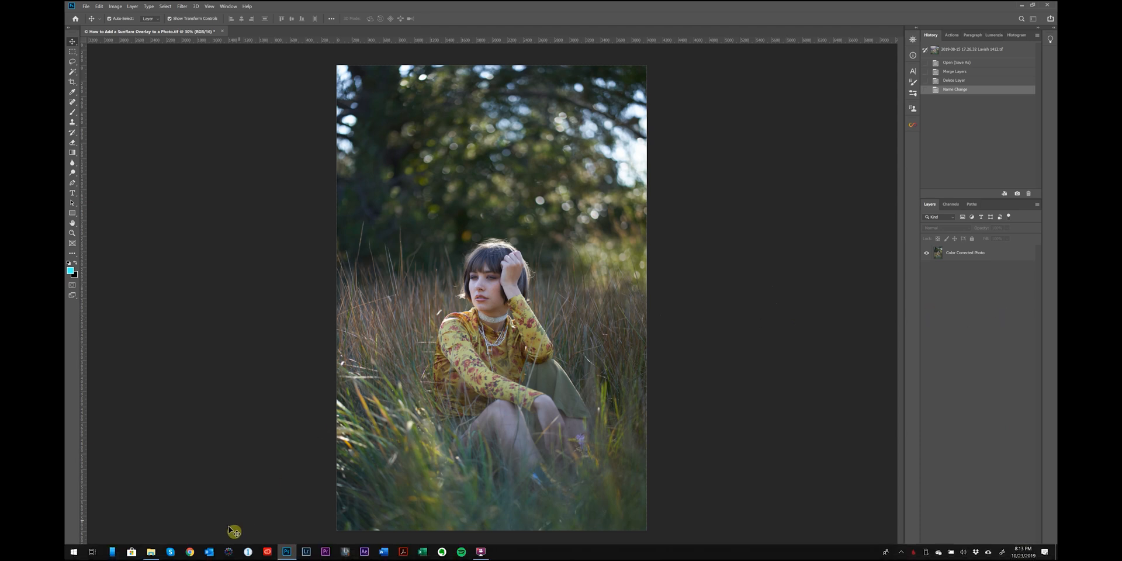
Step: Place AdobeStock_291039215.jpeg from the Sun Flares - JPGs folder into the photo document and move it over the middle of the photo
{"action": "left_click", "coordinate": [151, 552]}
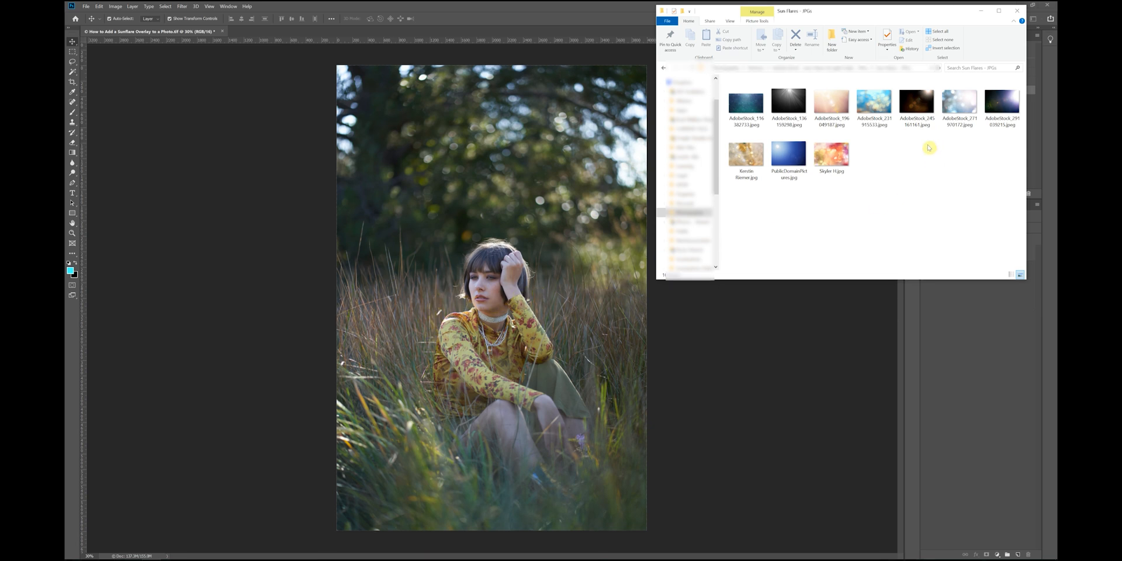
{"action": "left_click_drag", "start_coordinate": [1002, 104], "coordinate": [569, 320]}
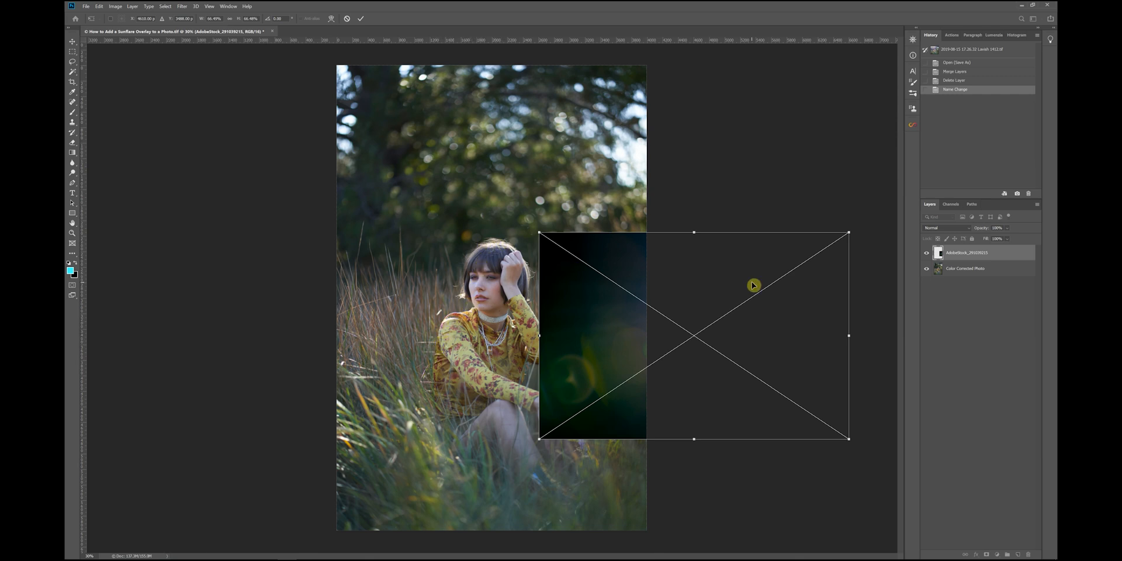
{"action": "left_click_drag", "start_coordinate": [713, 281], "coordinate": [513, 258]}
Step: Rotate the placed flare image 90° counter clockwise and scale it to cover the whole photo
{"action": "right_click", "coordinate": [576, 304]}
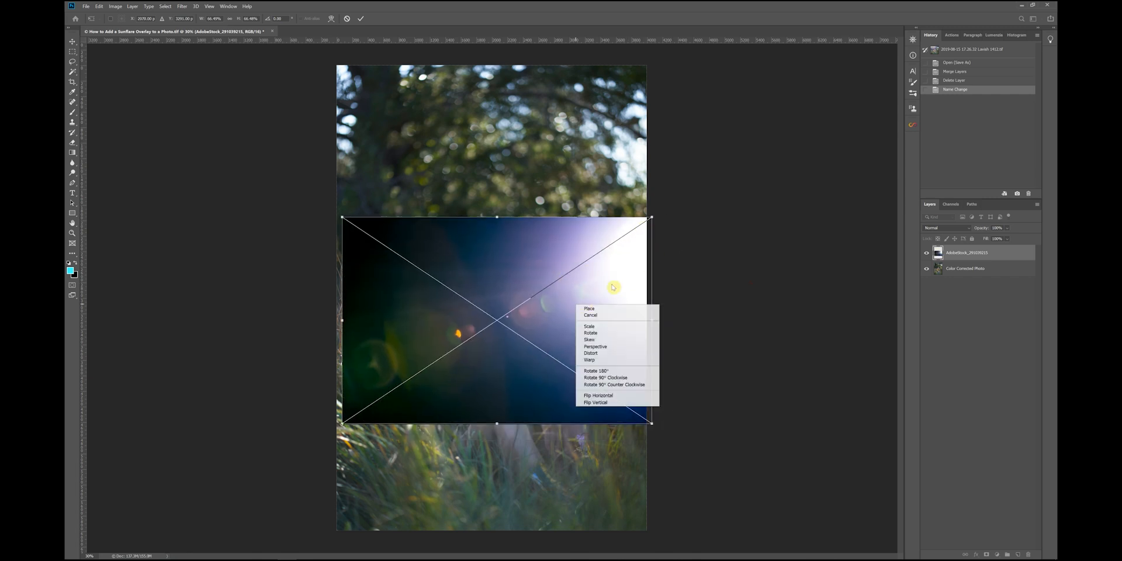
{"action": "left_click", "coordinate": [624, 384]}
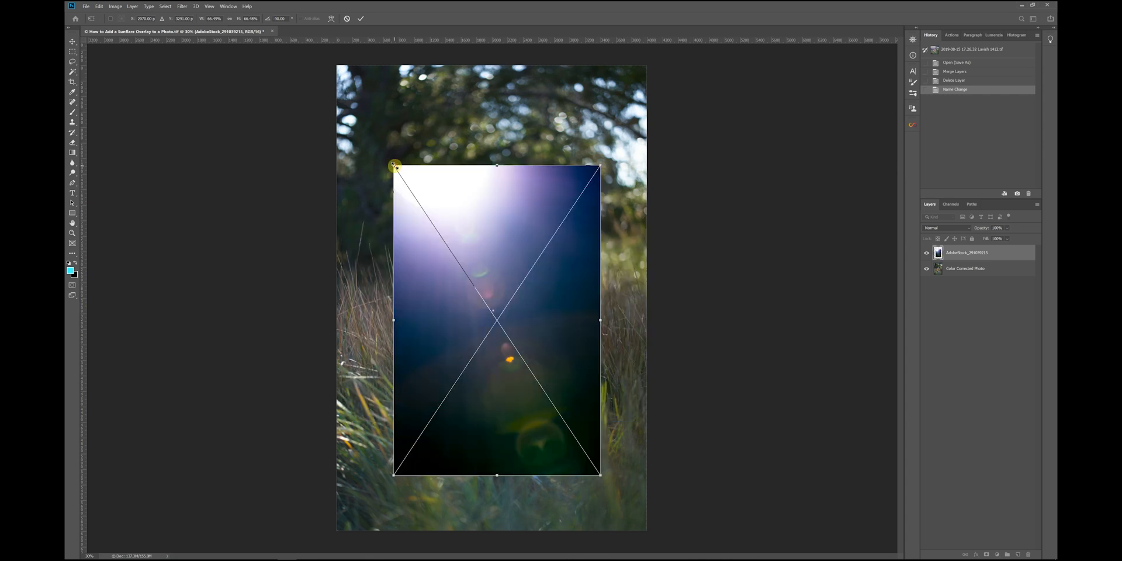
{"action": "left_click_drag", "start_coordinate": [393, 165], "coordinate": [337, 65]}
{"action": "left_click_drag", "start_coordinate": [598, 476], "coordinate": [648, 538]}
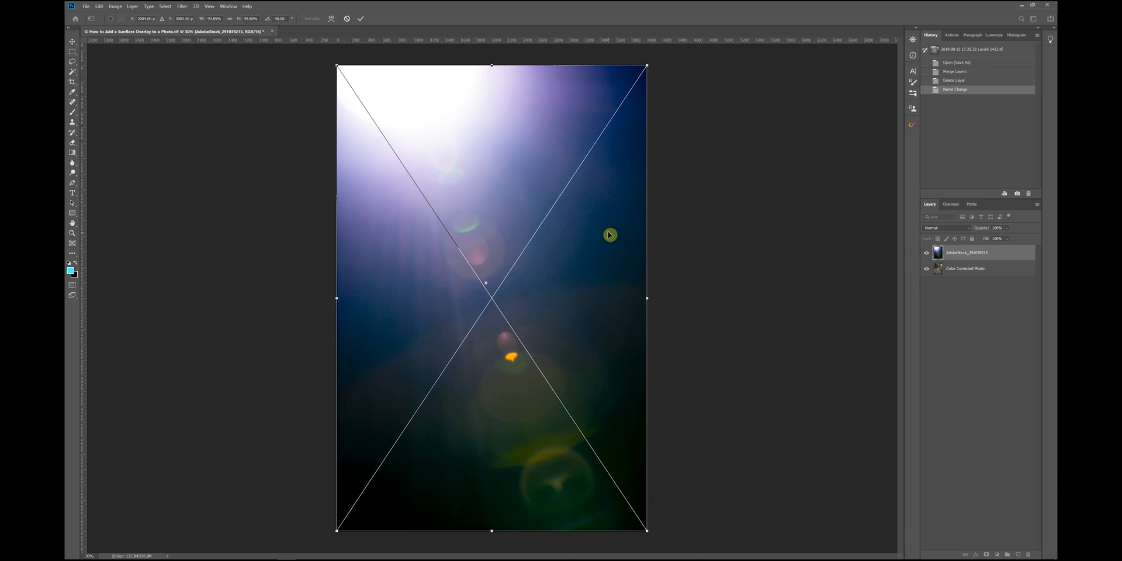
{"action": "key", "text": "Return"}
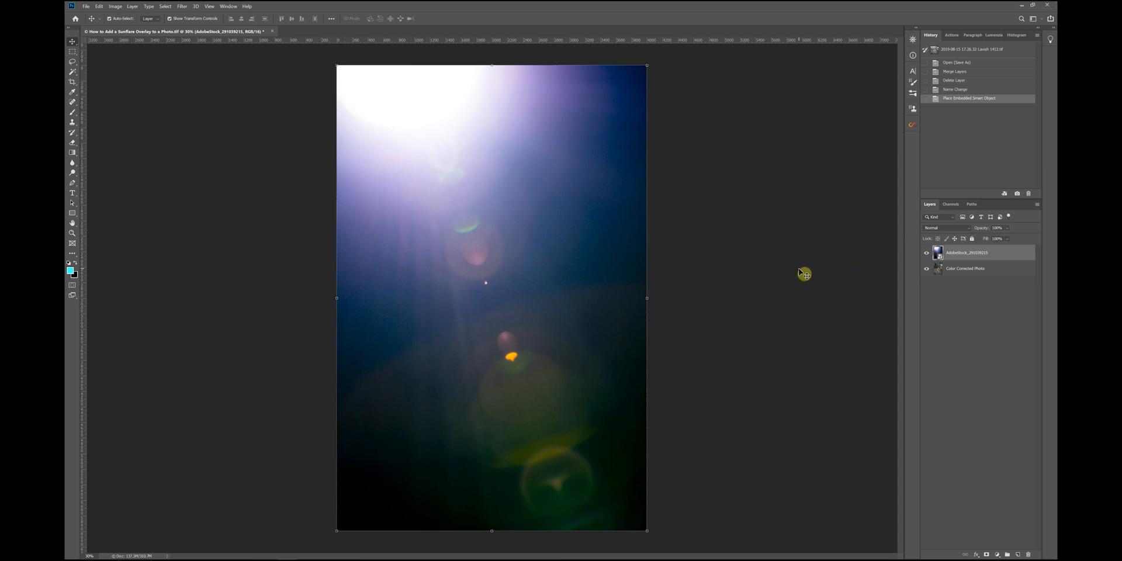
Step: Set the flare layer's blend mode to Screen and its opacity to 60%, and compare the photo with and without it
{"action": "left_click", "coordinate": [938, 227]}
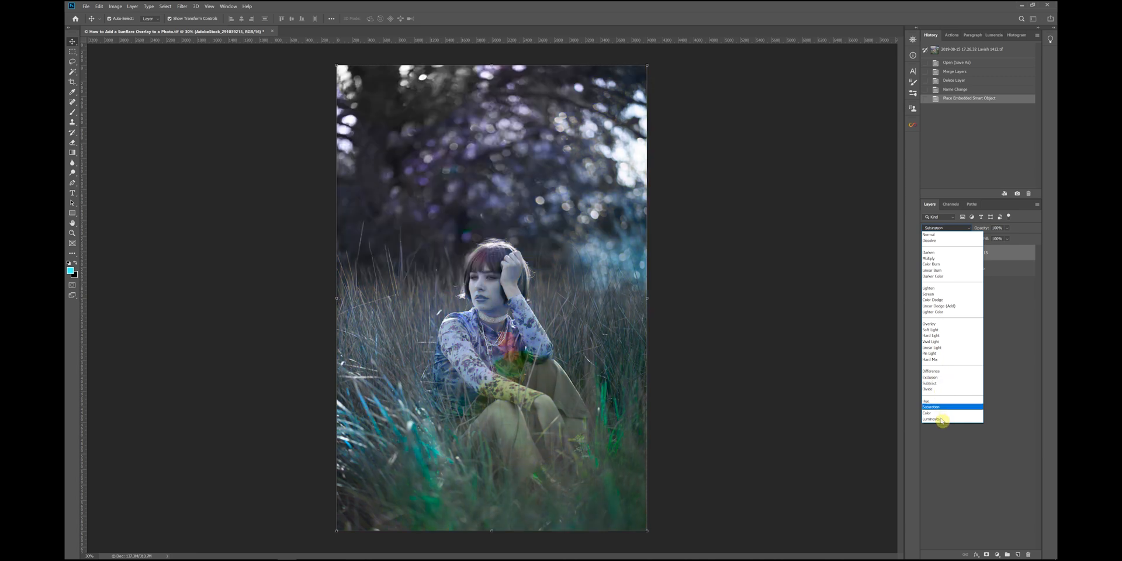
{"action": "left_click", "coordinate": [931, 294]}
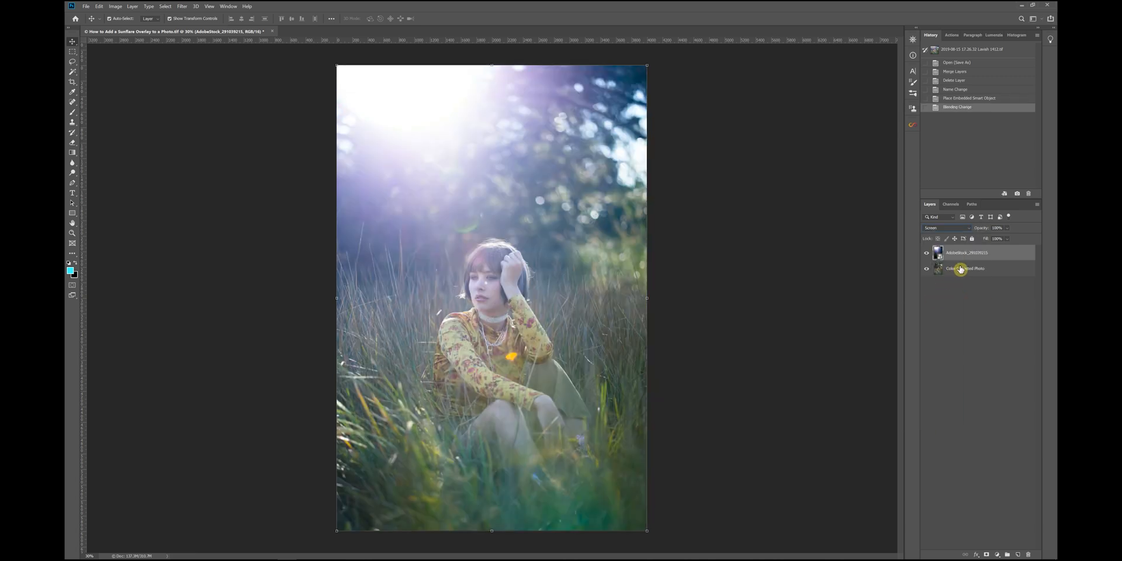
{"action": "left_click_drag", "start_coordinate": [1007, 228], "coordinate": [1007, 237]}
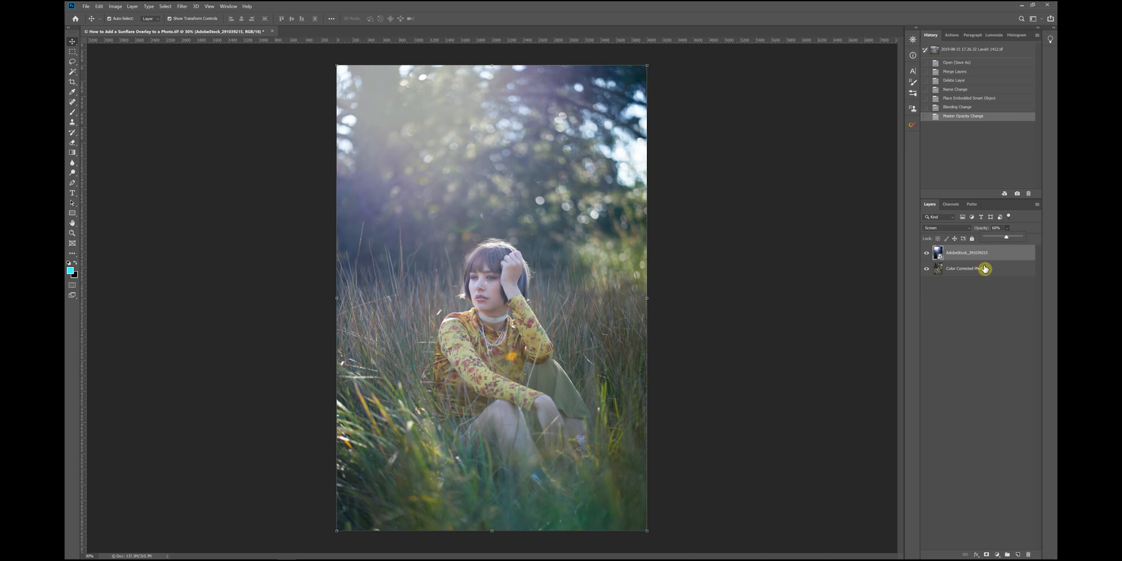
{"action": "left_click_drag", "start_coordinate": [1007, 238], "coordinate": [1007, 238]}
{"action": "left_click", "coordinate": [927, 252]}
{"action": "left_click", "coordinate": [927, 253]}
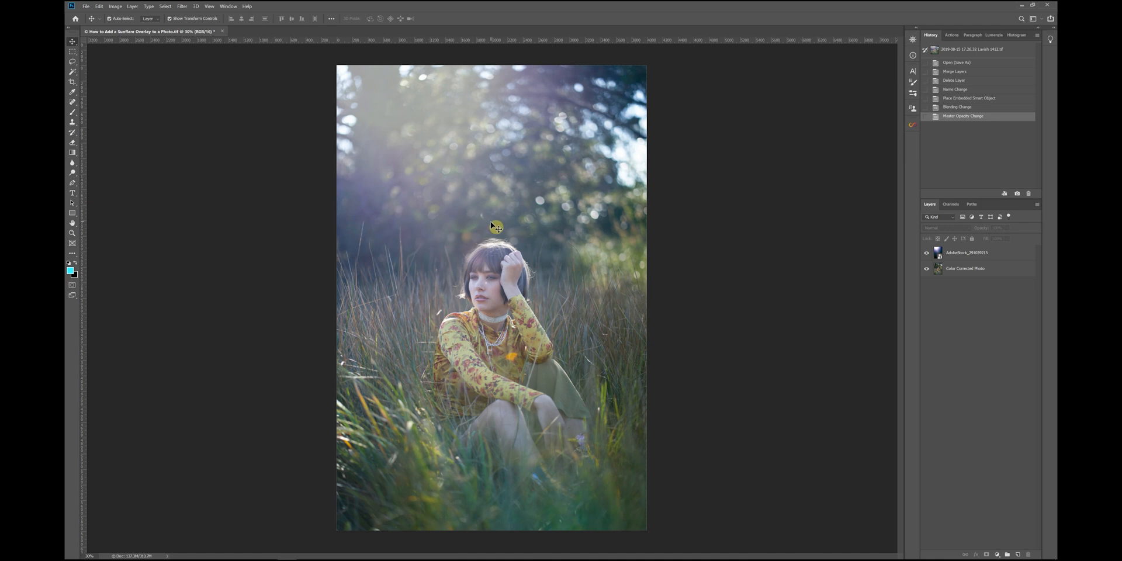
Step: Add a Color Balance adjustment layer above the flare layer and clip it so that it affects only the flare
{"action": "key", "text": "ctrl+shift+alt+n"}
{"action": "key", "text": "Delete"}
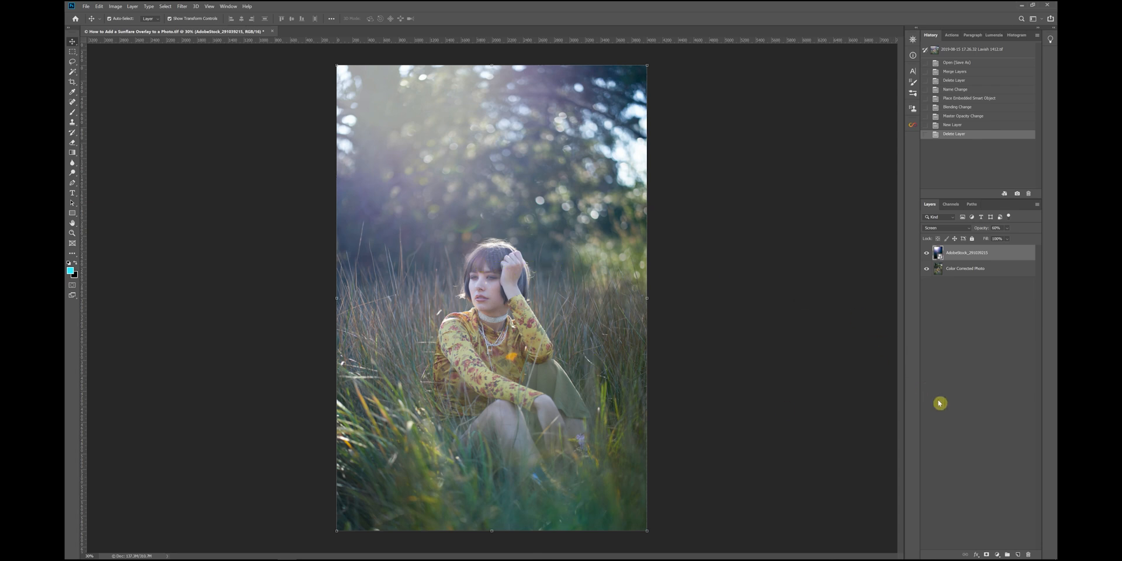
{"action": "mouse_move", "coordinate": [1006, 549]}
{"action": "left_click", "coordinate": [998, 554]}
{"action": "left_click", "coordinate": [1011, 484]}
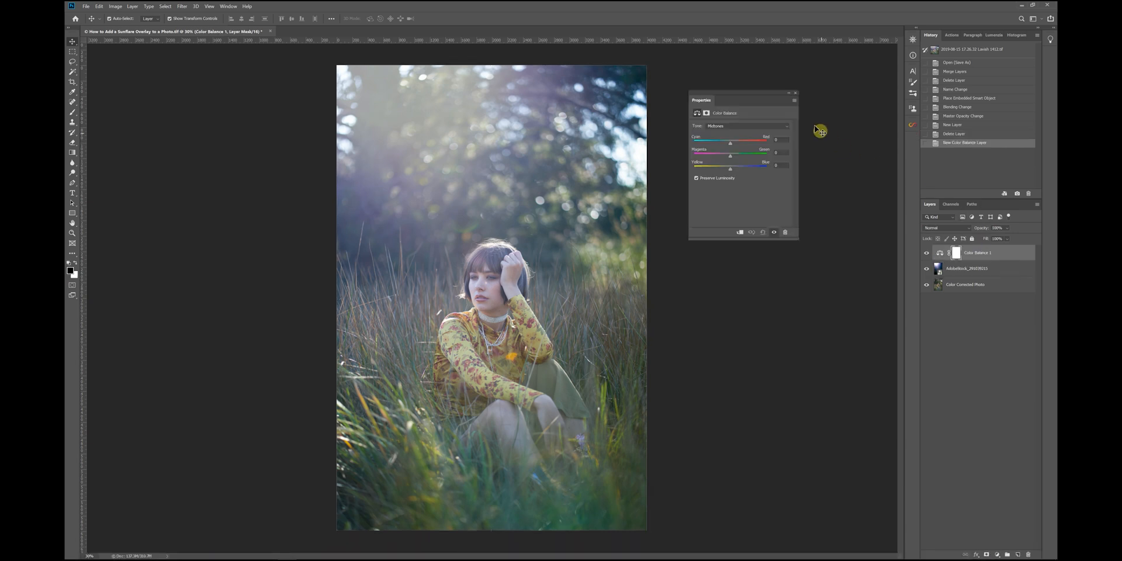
{"action": "left_click_drag", "start_coordinate": [774, 96], "coordinate": [869, 48]}
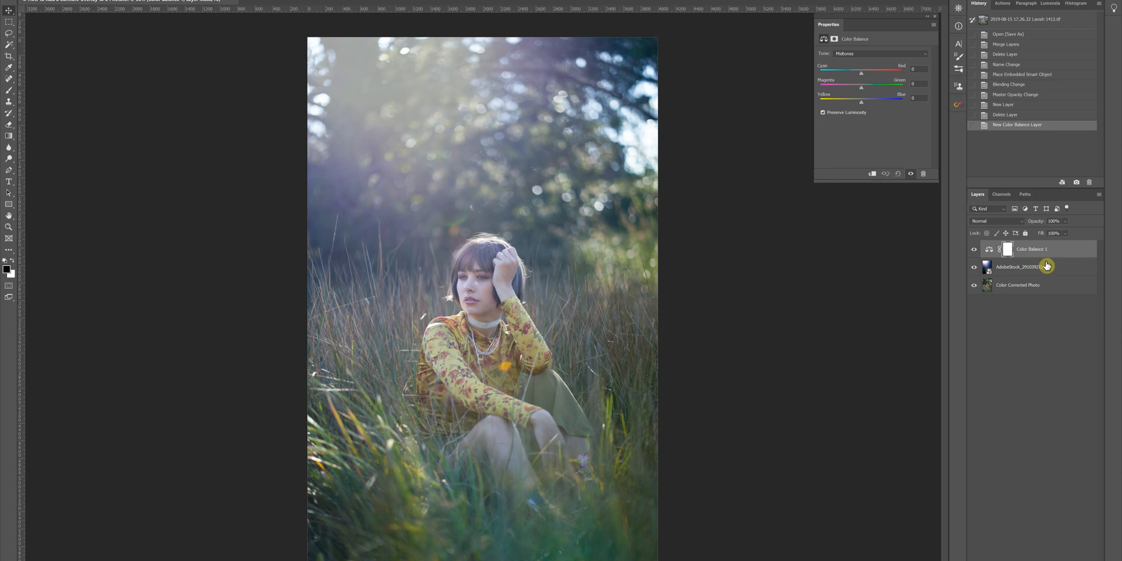
{"action": "left_click", "coordinate": [1047, 257], "text": "alt"}
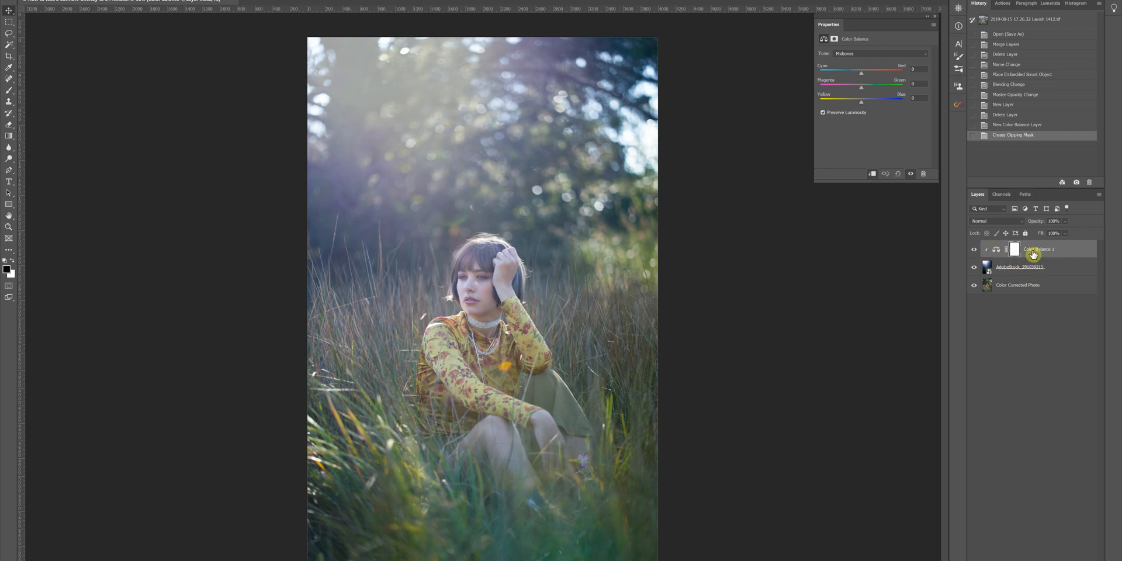
{"action": "left_click", "coordinate": [974, 267]}
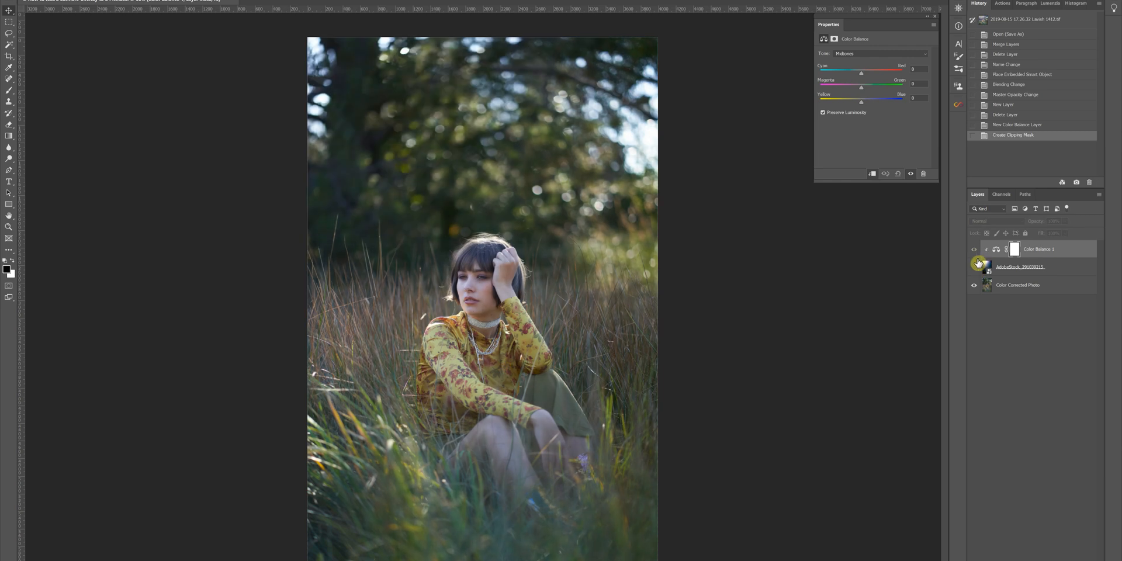
{"action": "left_click", "coordinate": [974, 267]}
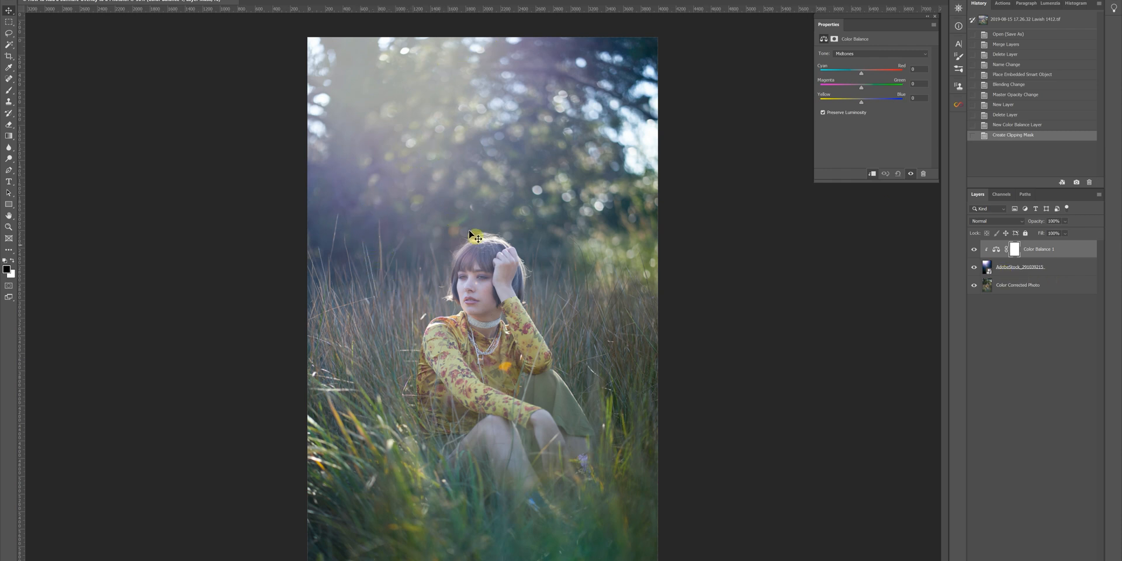
Step: Set the Color Balance highlights to +22 on Cyan–Red and -18 on Yellow–Blue
{"action": "left_click", "coordinate": [927, 56]}
{"action": "left_click", "coordinate": [904, 71]}
{"action": "left_click", "coordinate": [921, 55]}
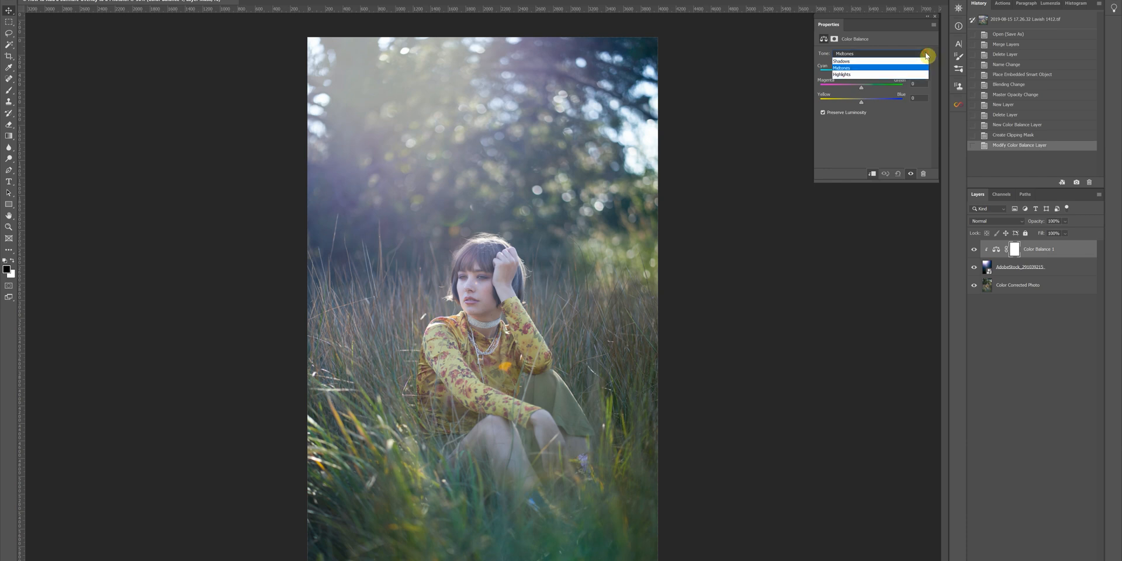
{"action": "left_click", "coordinate": [897, 76]}
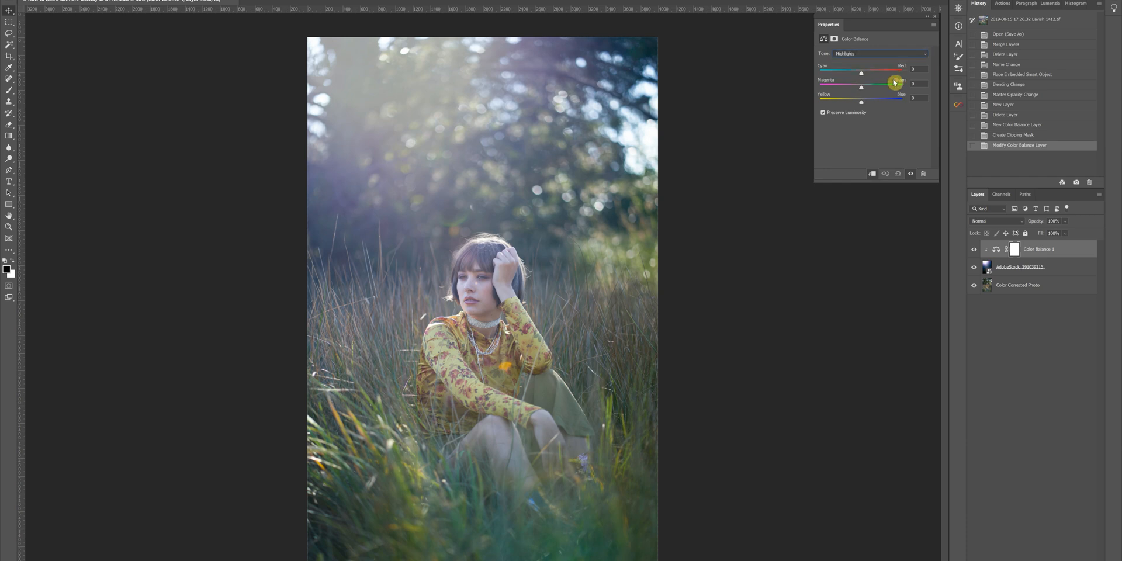
{"action": "left_click_drag", "start_coordinate": [860, 74], "coordinate": [870, 75]}
{"action": "left_click_drag", "start_coordinate": [864, 103], "coordinate": [855, 104]}
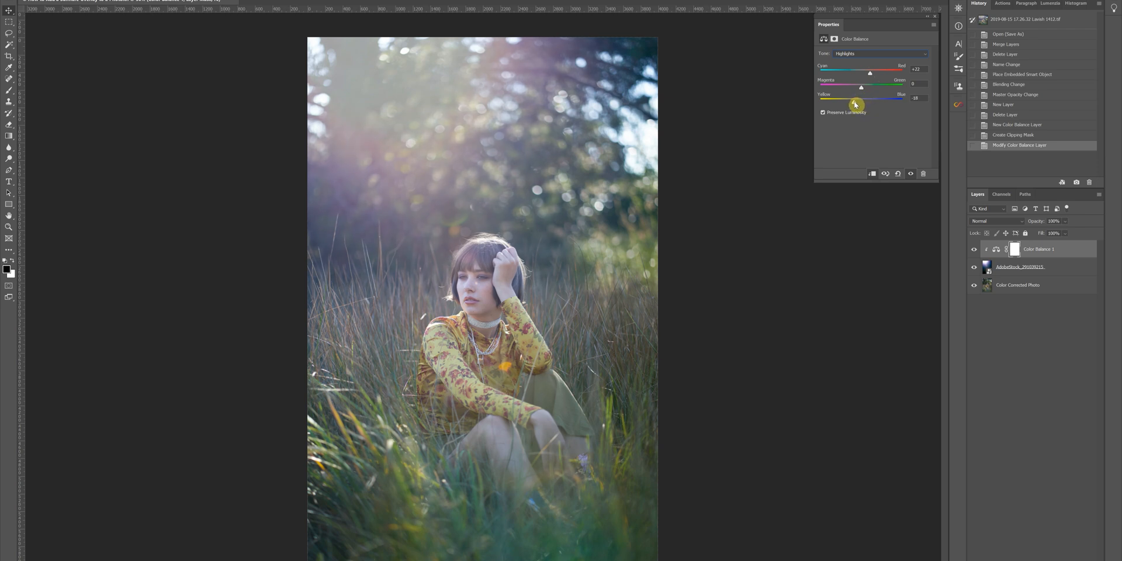
{"action": "left_click_drag", "start_coordinate": [855, 104], "coordinate": [855, 104]}
Step: Set the Color Balance shadows to -20 on Cyan–Red
{"action": "left_click", "coordinate": [918, 59]}
{"action": "left_click", "coordinate": [917, 63]}
{"action": "left_click_drag", "start_coordinate": [862, 76], "coordinate": [854, 77]}
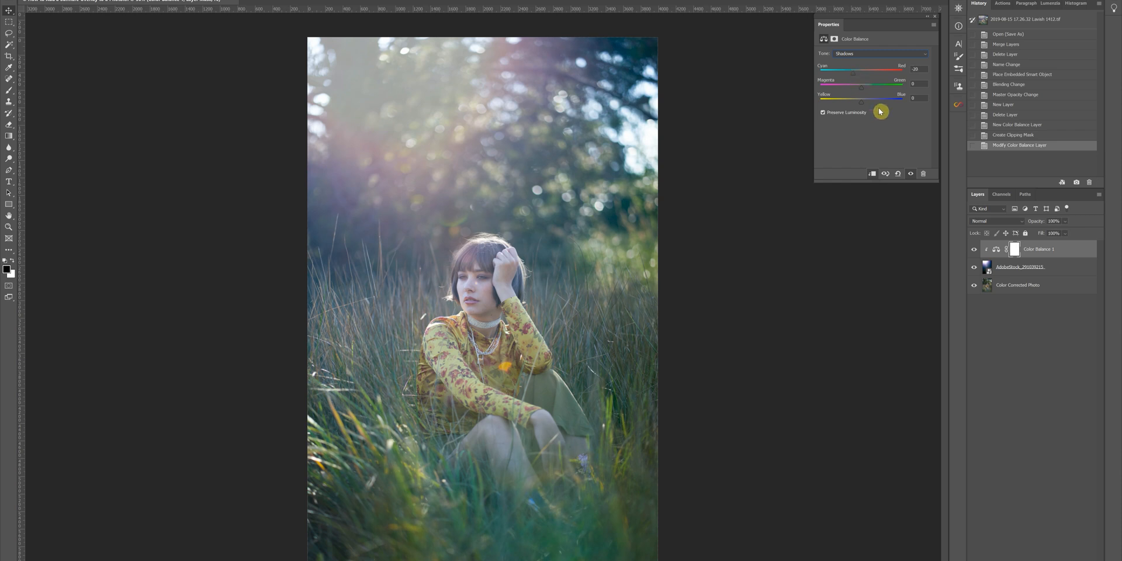
{"action": "left_click_drag", "start_coordinate": [862, 88], "coordinate": [862, 104]}
{"action": "scroll", "coordinate": [913, 57], "scroll_direction": "down", "scroll_amount": 2}
Step: Set the Color Balance midtones to +66 Cyan–Red, +9 Magenta–Green and -2 Yellow–Blue
{"action": "left_click", "coordinate": [914, 54]}
{"action": "left_click", "coordinate": [878, 69]}
{"action": "left_click_drag", "start_coordinate": [878, 73], "coordinate": [885, 73]}
{"action": "left_click_drag", "start_coordinate": [889, 75], "coordinate": [889, 76]}
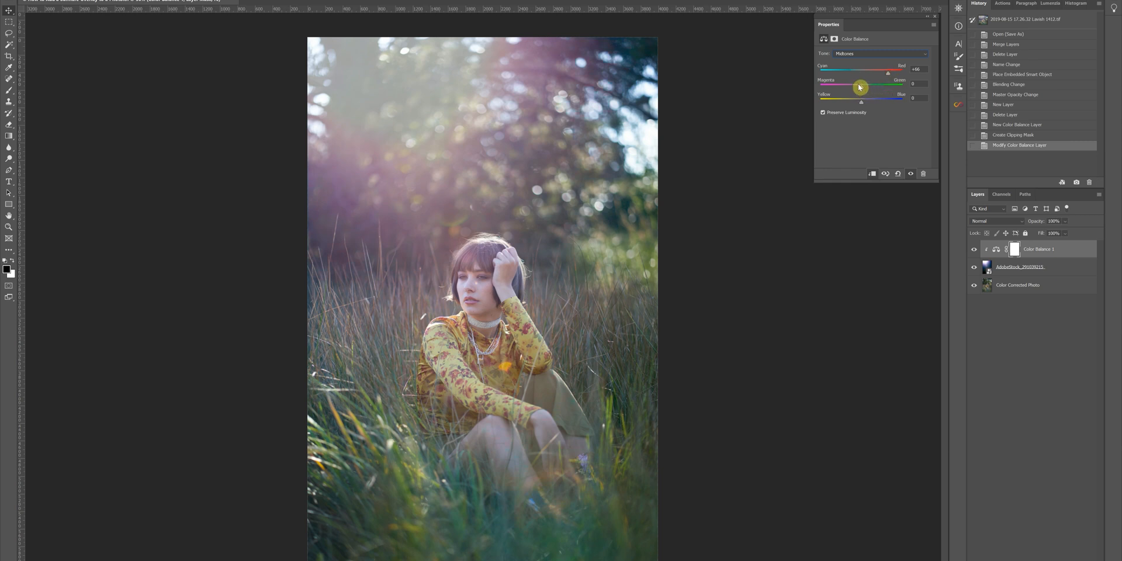
{"action": "left_click_drag", "start_coordinate": [865, 90], "coordinate": [865, 90]}
{"action": "left_click_drag", "start_coordinate": [860, 102], "coordinate": [861, 105]}
Step: Reduce the Color Balance layer's opacity to 41%
{"action": "left_click", "coordinate": [1063, 250]}
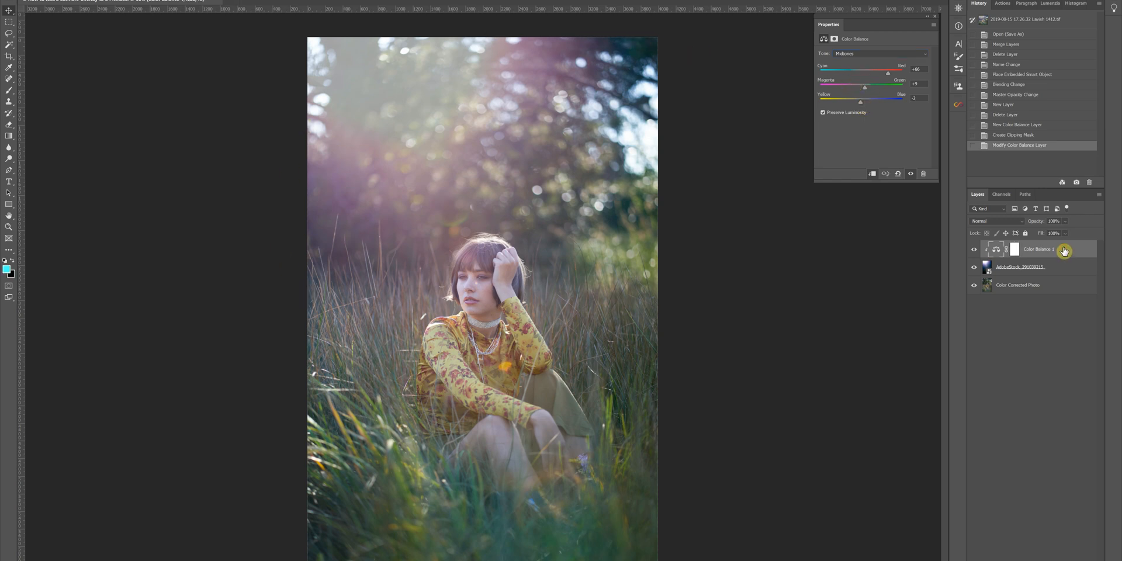
{"action": "left_click", "coordinate": [1065, 233]}
{"action": "left_click_drag", "start_coordinate": [1081, 233], "coordinate": [1055, 232]}
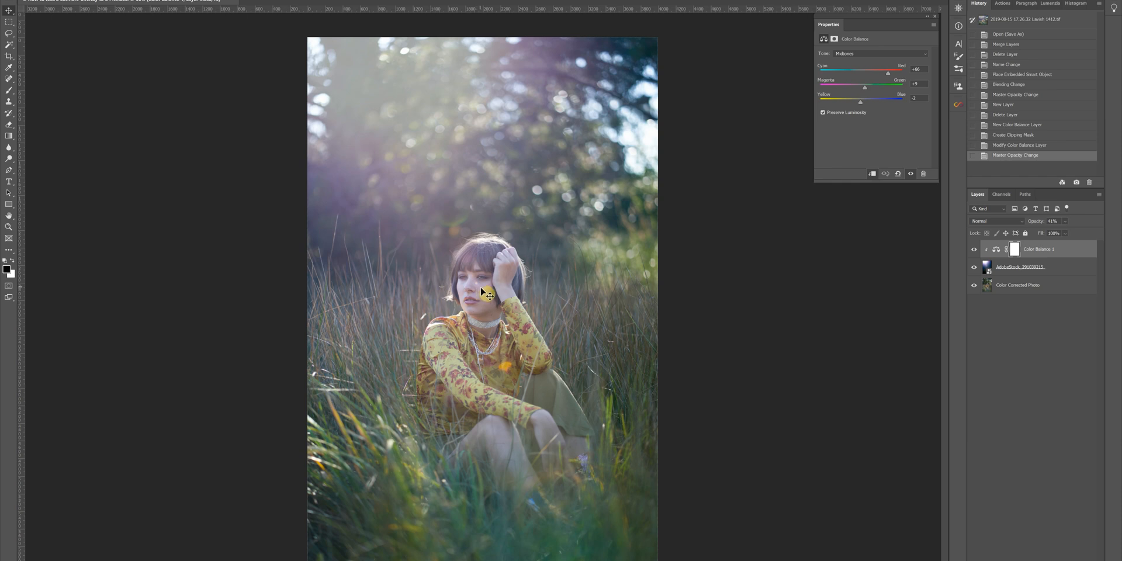
Step: Rasterize the flare smart object layer so the Spot Healing Brush can retouch it
{"action": "left_click", "coordinate": [1063, 270]}
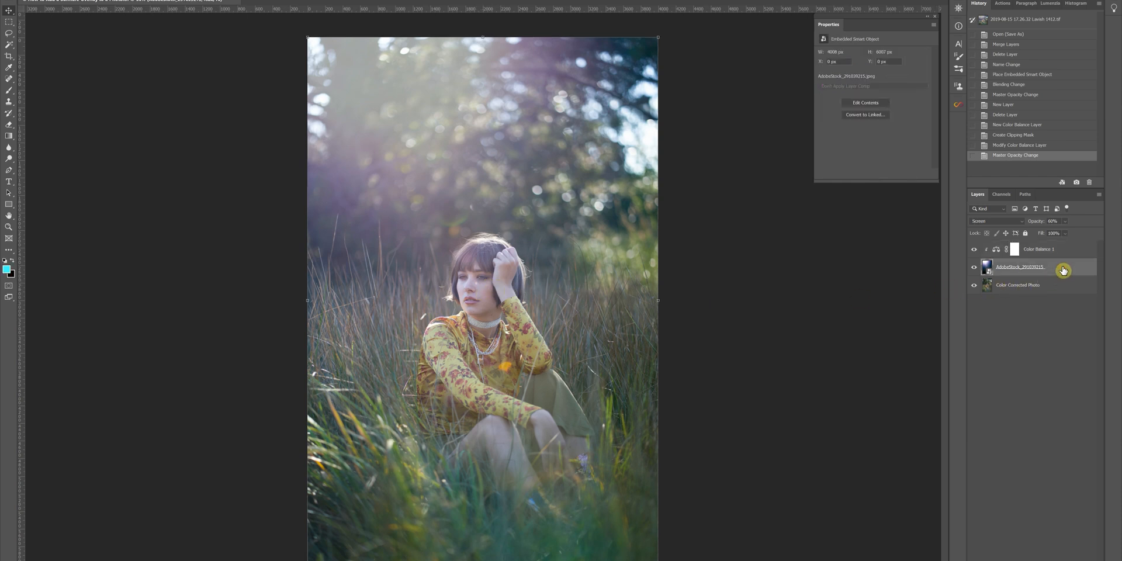
{"action": "left_click", "coordinate": [9, 79]}
{"action": "left_click", "coordinate": [523, 300]}
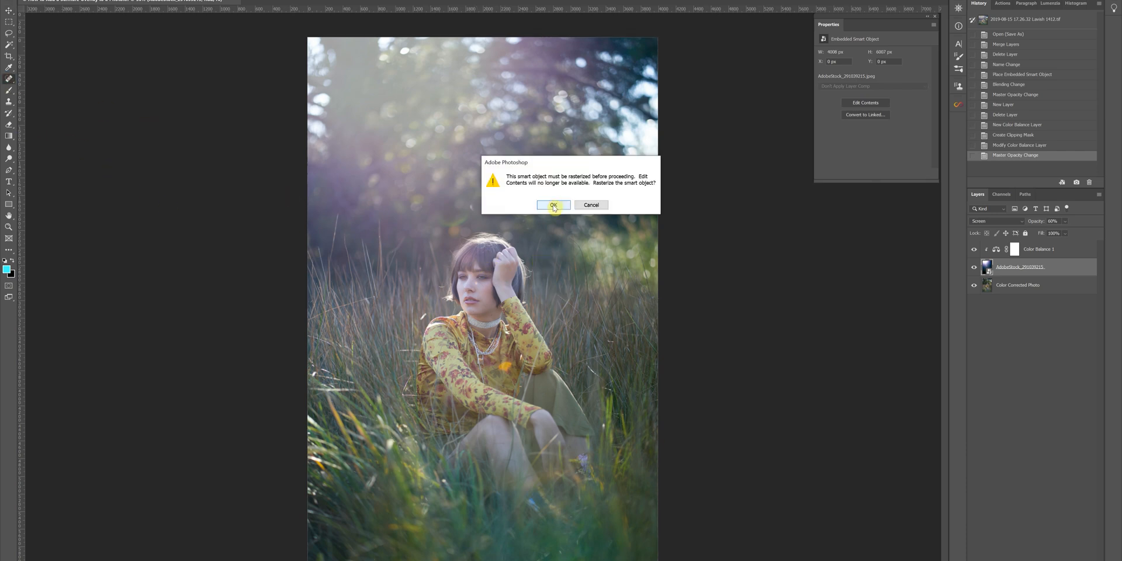
{"action": "left_click", "coordinate": [553, 205]}
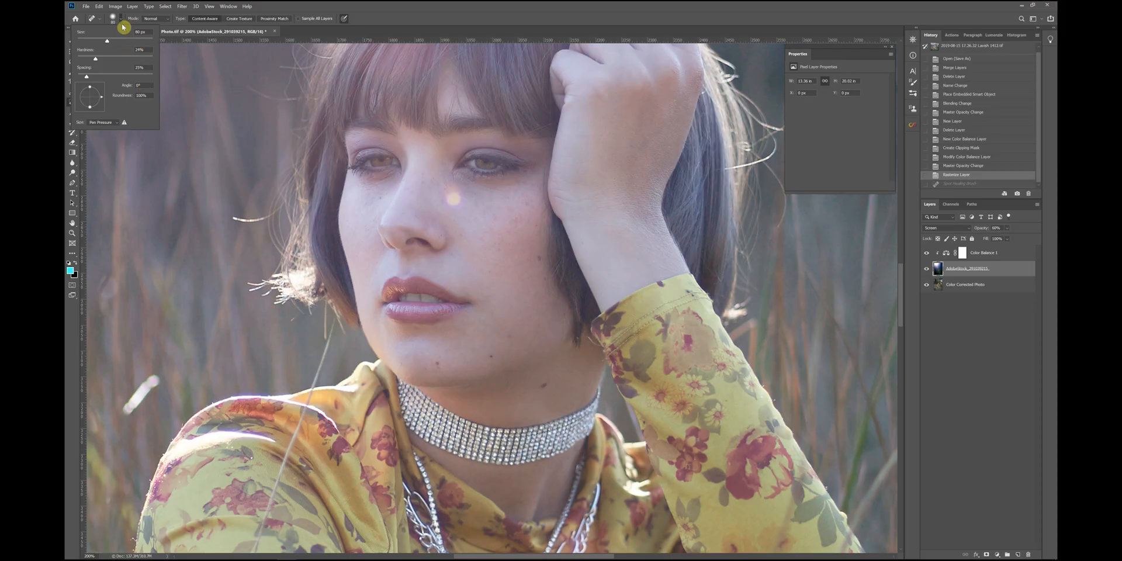
Step: Remove the bright flare spot on the woman's cheek with the Content-Aware Spot Healing Brush and compare the whole image with the original photo
{"action": "left_click", "coordinate": [121, 20]}
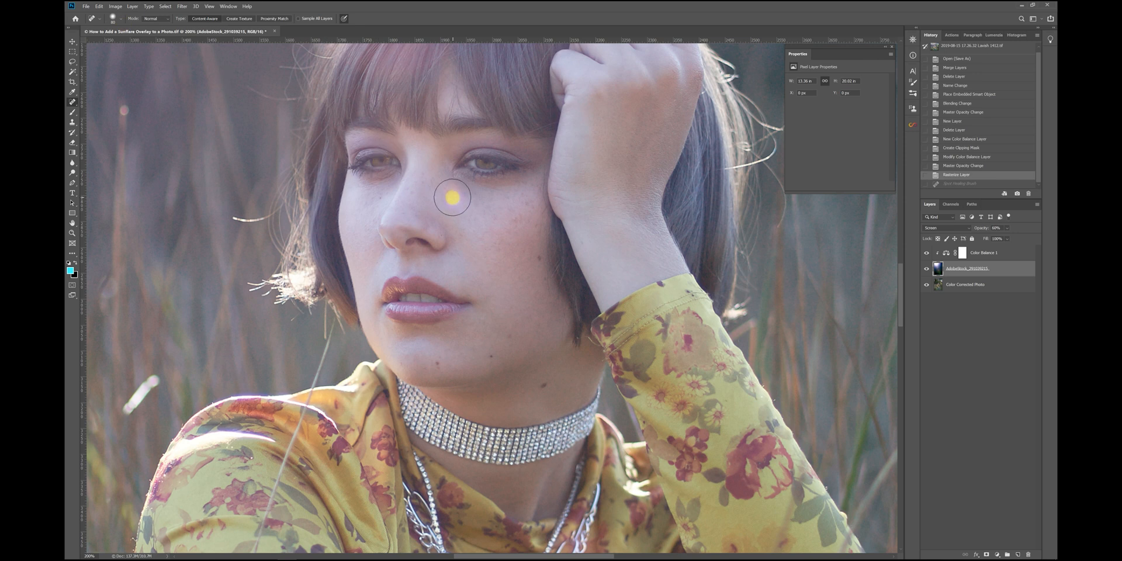
{"action": "key", "text": "bracketleft"}
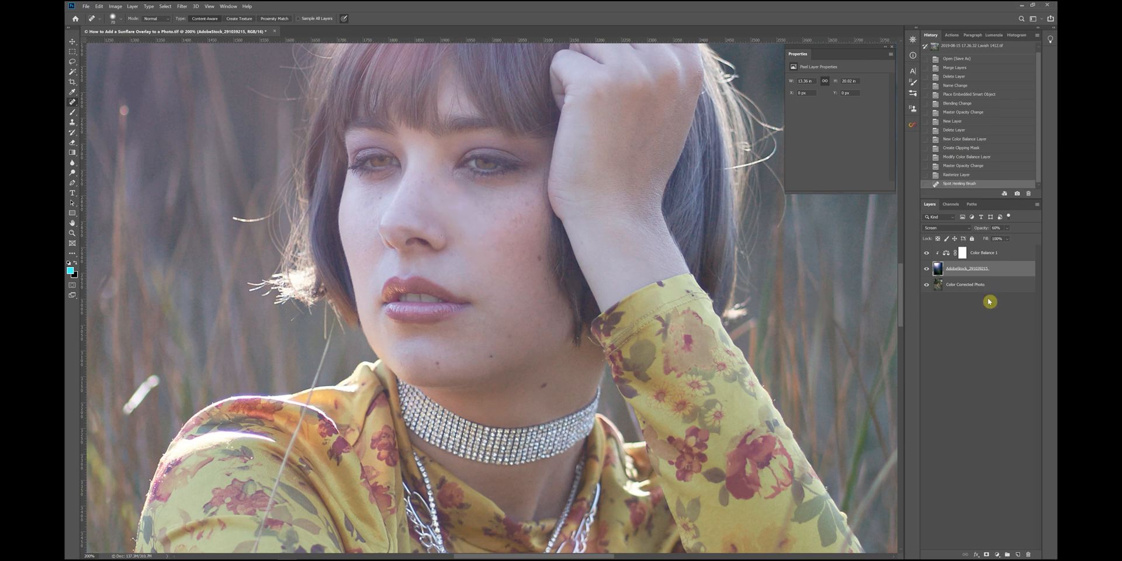
{"action": "key", "text": "ctrl+minus"}
{"action": "key", "text": "ctrl+minus"}
{"action": "key", "text": "ctrl+minus"}
{"action": "key", "text": "ctrl+minus"}
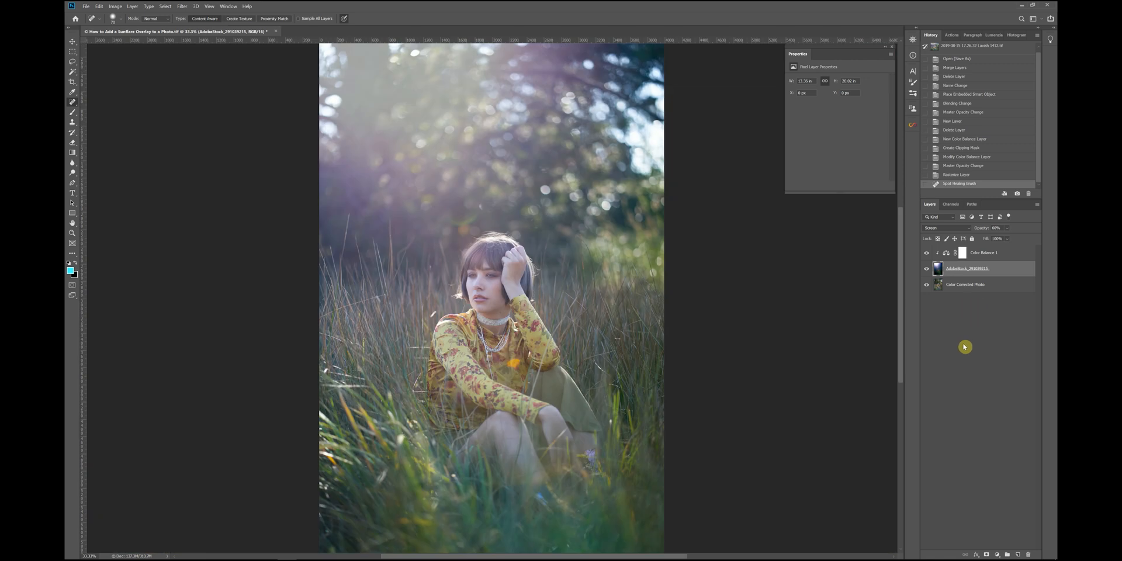
{"action": "left_click", "coordinate": [926, 285], "text": "alt"}
{"action": "left_click", "coordinate": [929, 288], "text": "alt"}
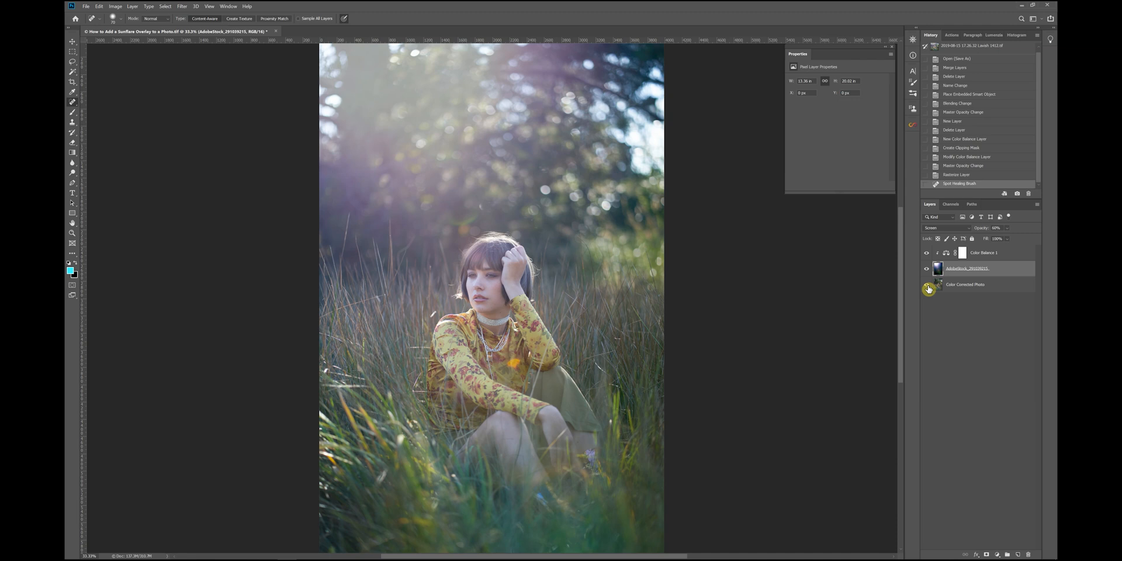